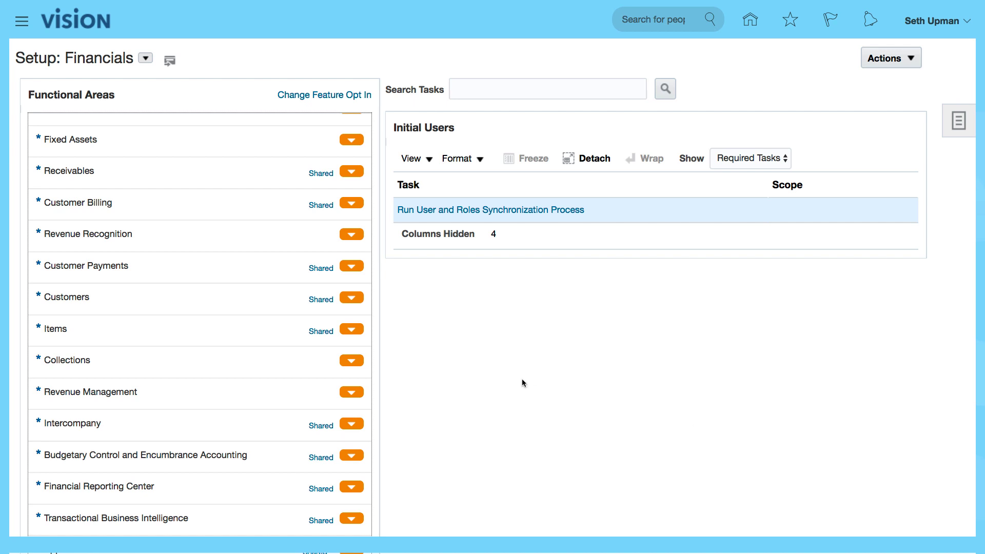
scroll(204, 198, "up", 4)
scroll(178, 152, "up", 5)
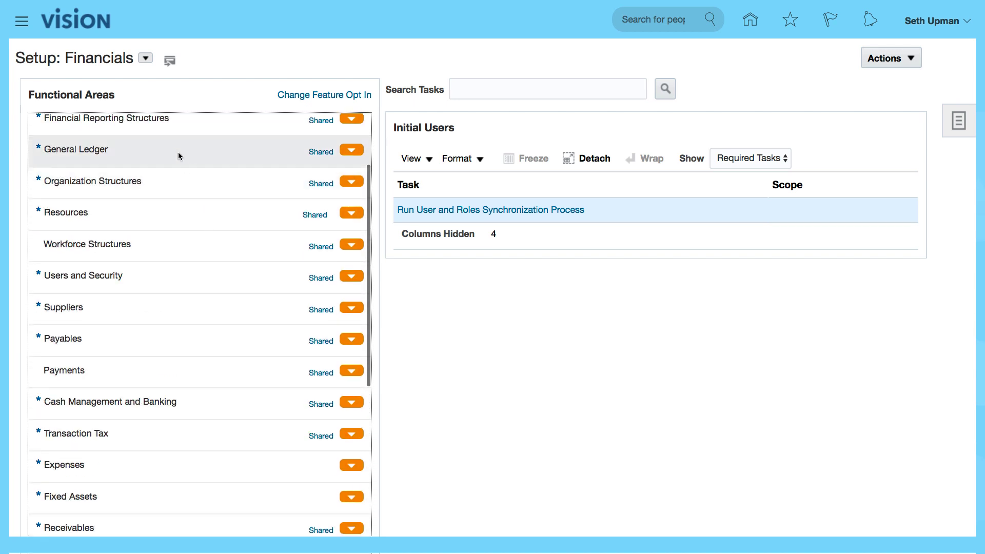
scroll(158, 208, "down", 5)
scroll(159, 208, "down", 4)
scroll(159, 208, "down", 2)
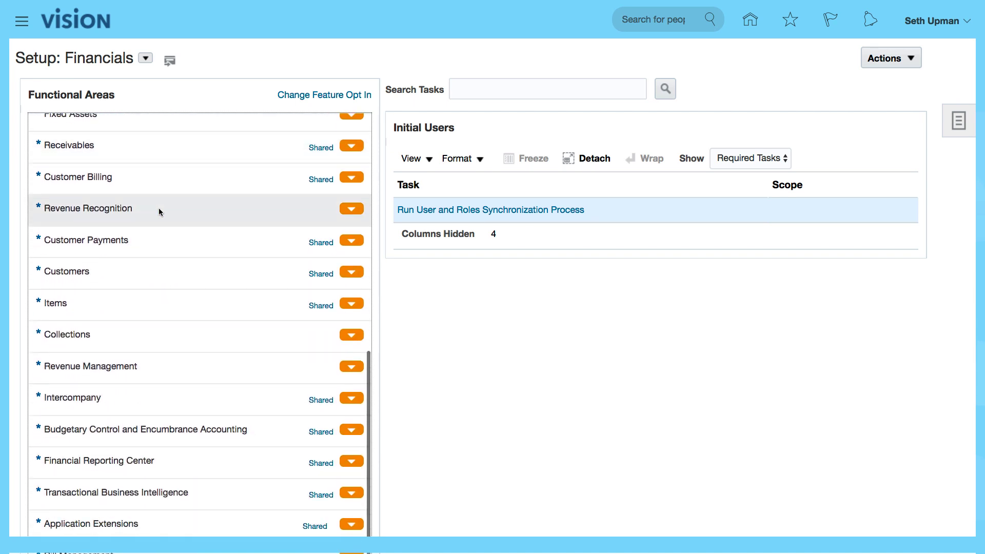
Show the Receivables functional area's setup task list in Setup: Financials.
left_click(145, 147)
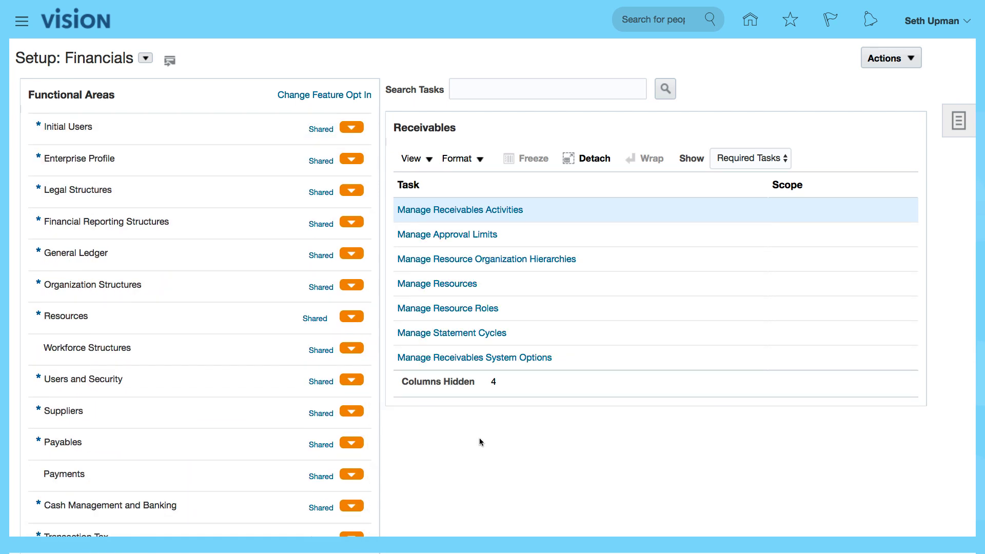
Search Manage Receivables Activities filtered to ACME USA Business Unit1.
left_click(470, 213)
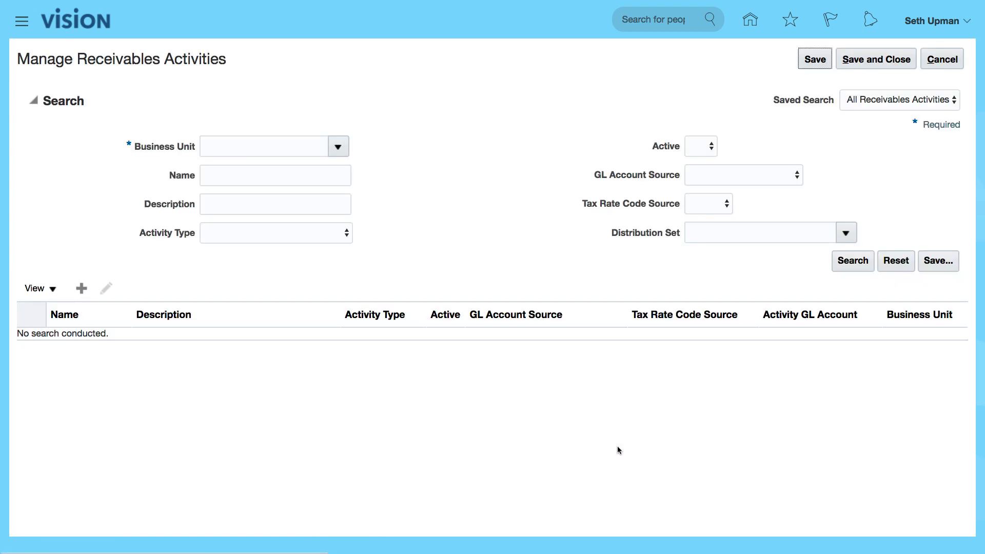
left_click(308, 147)
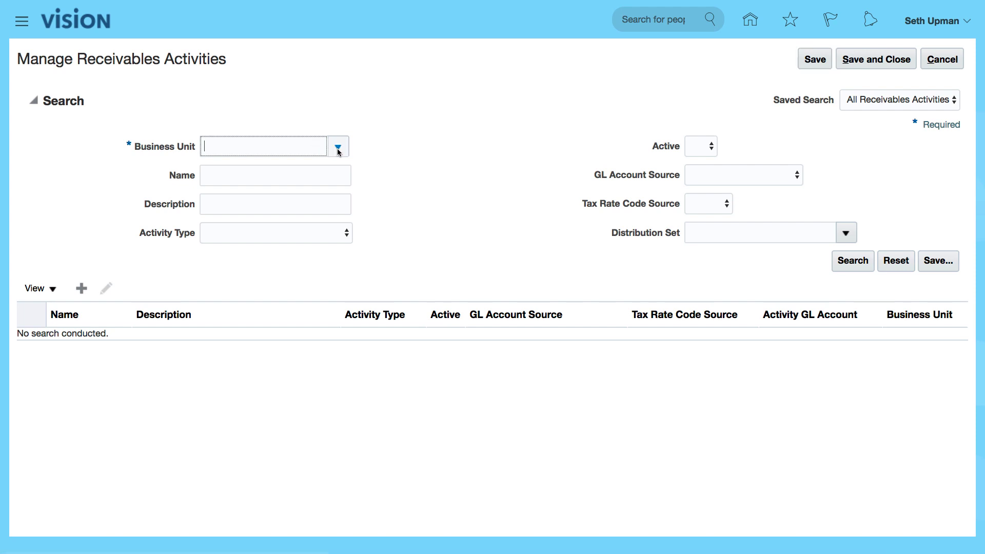
type("ACME")
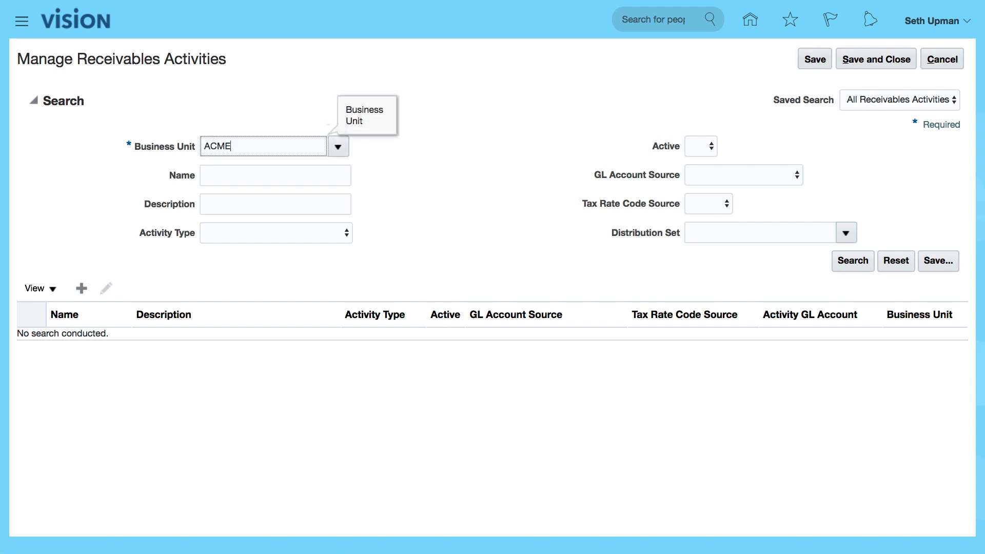
key("Tab")
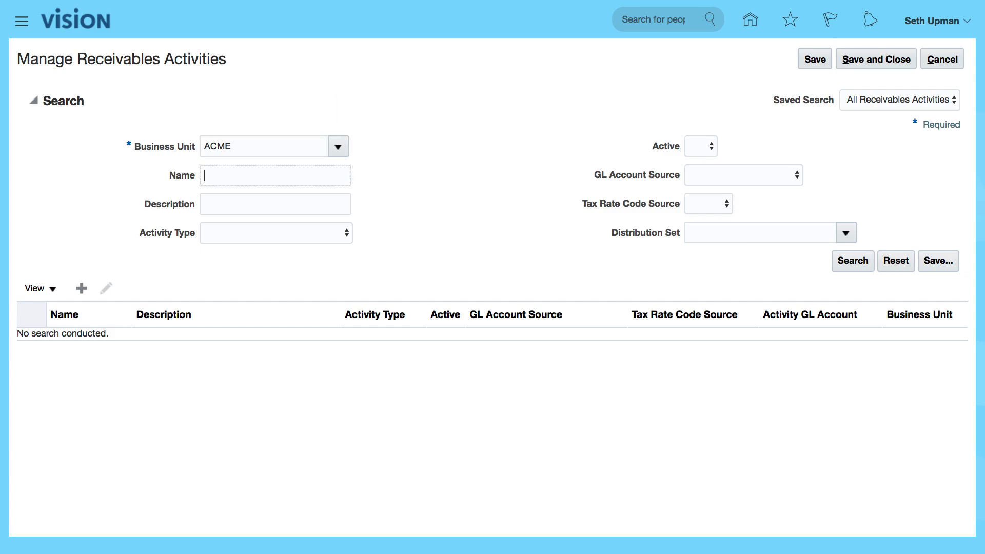
left_click(477, 330)
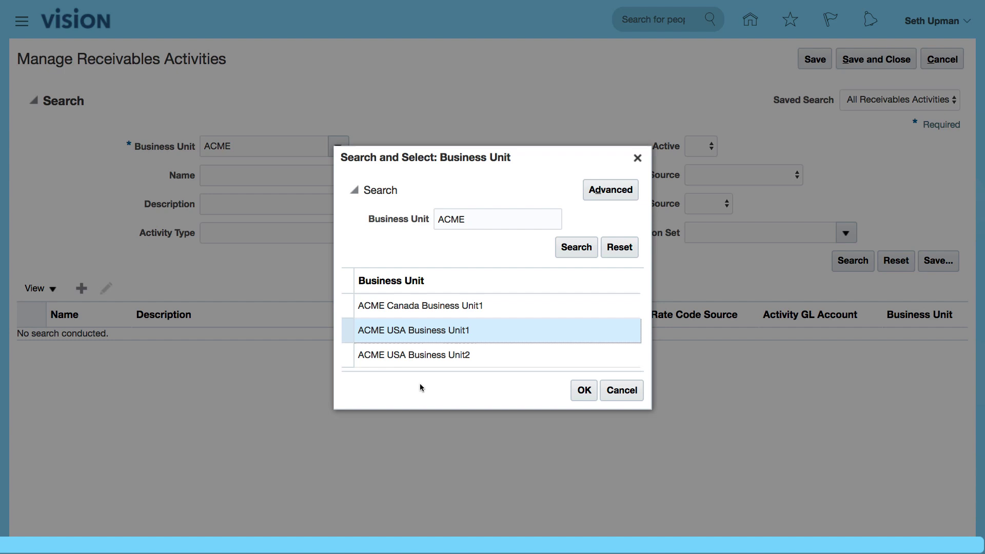
left_click(584, 393)
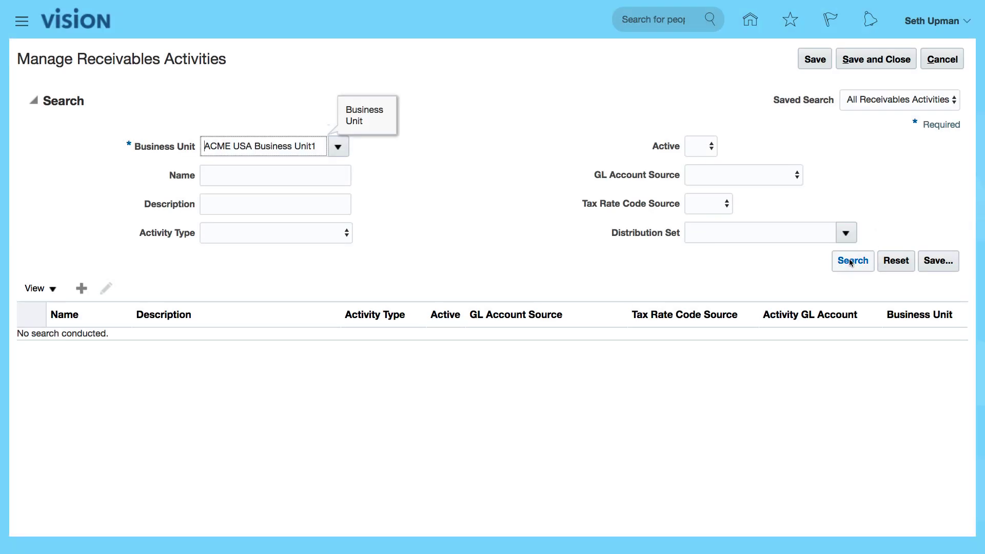
left_click(851, 262)
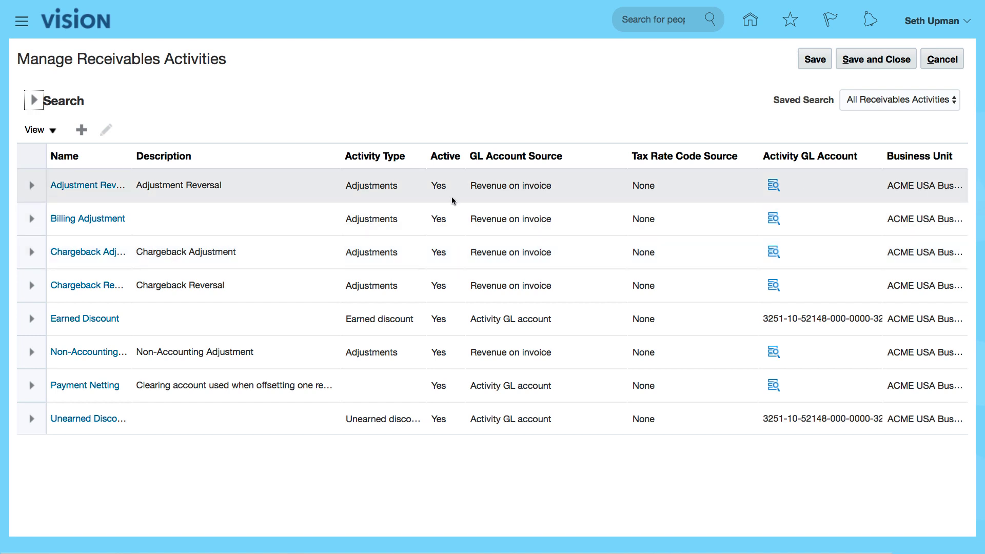
left_click(77, 186)
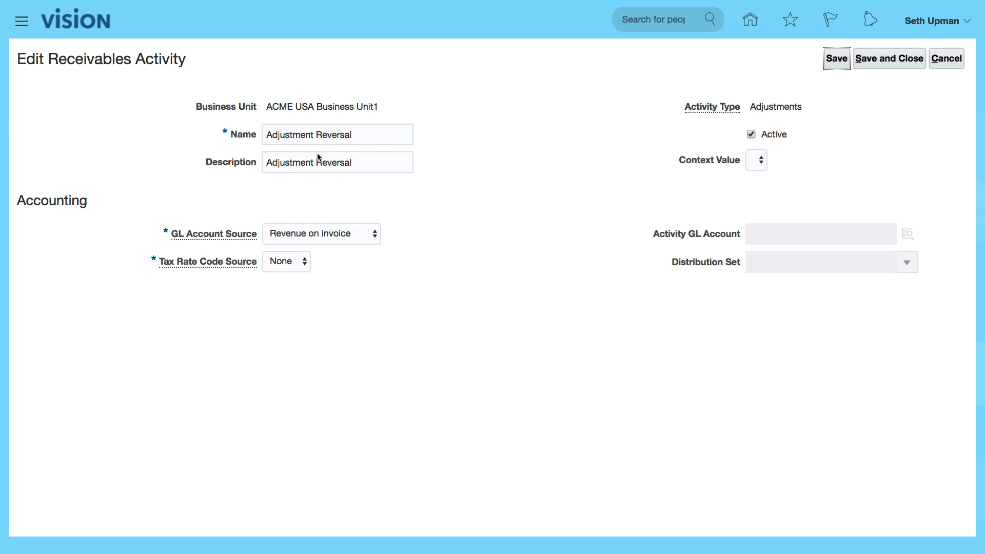
left_click(358, 235)
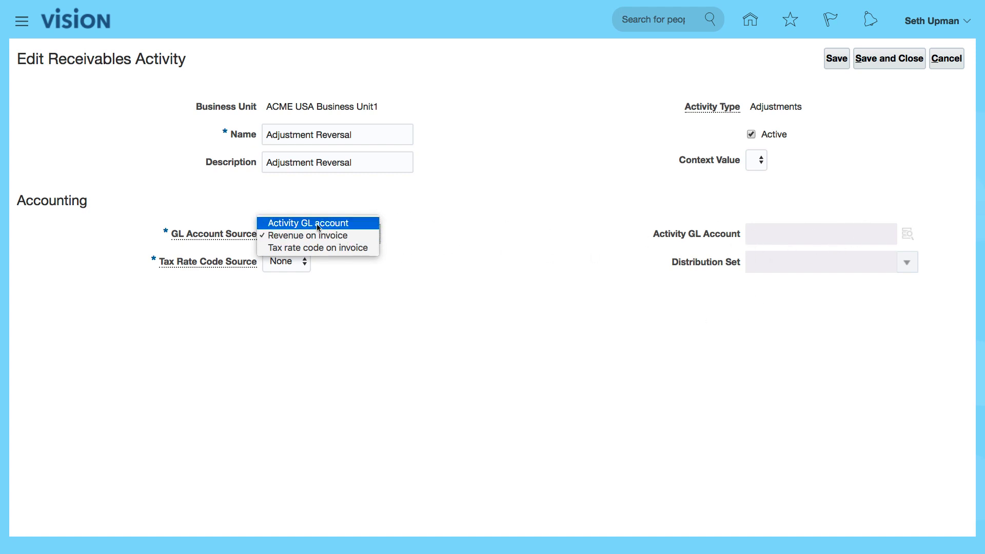
left_click(333, 235)
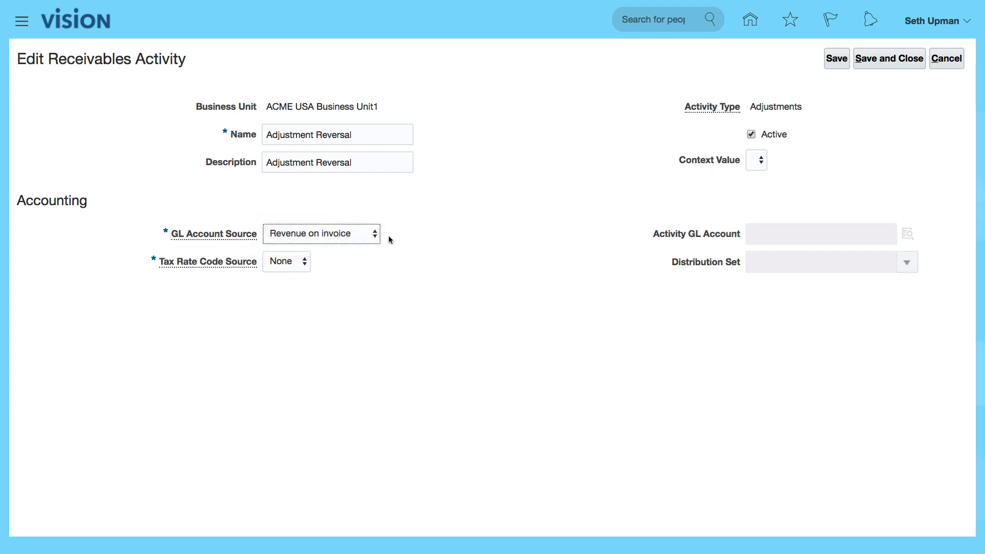
left_click(372, 235)
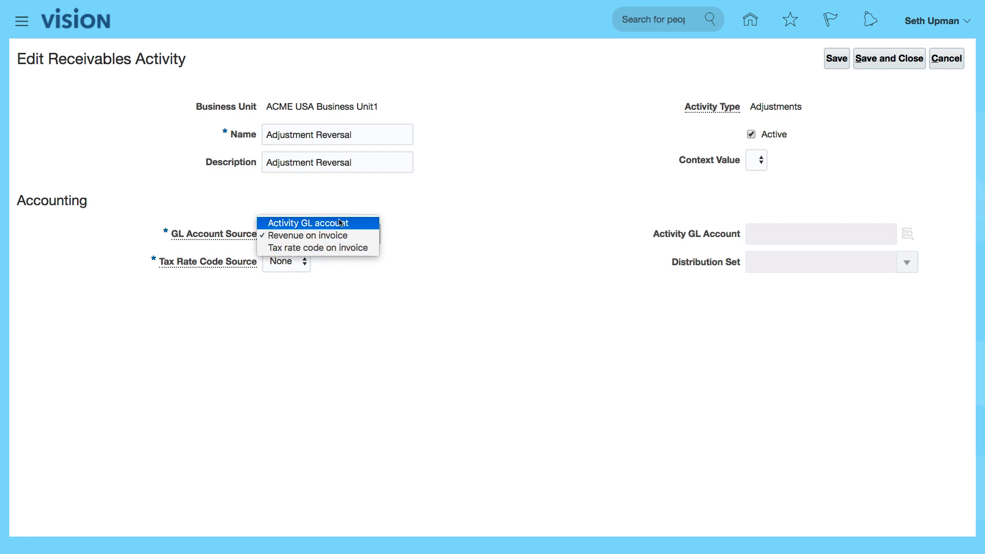
left_click(340, 222)
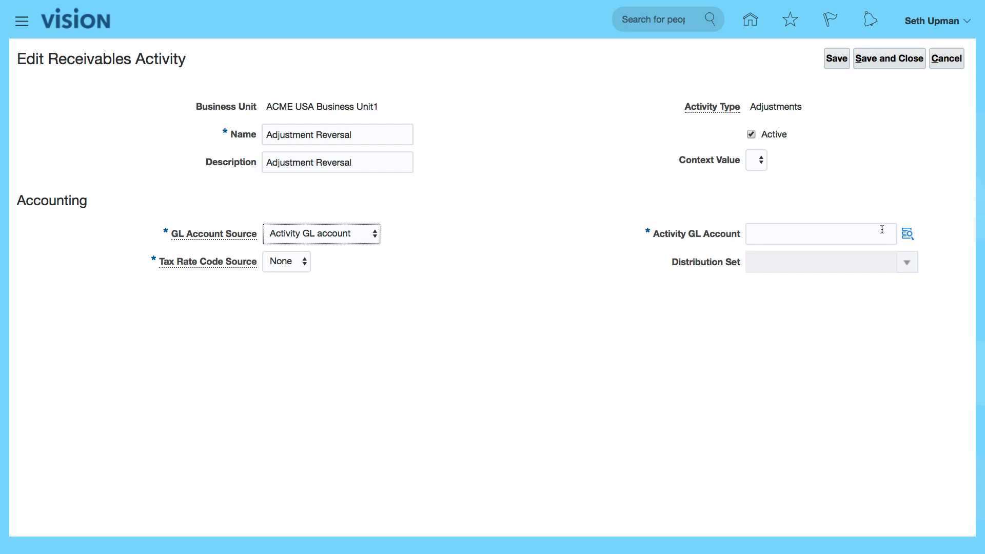
left_click(346, 234)
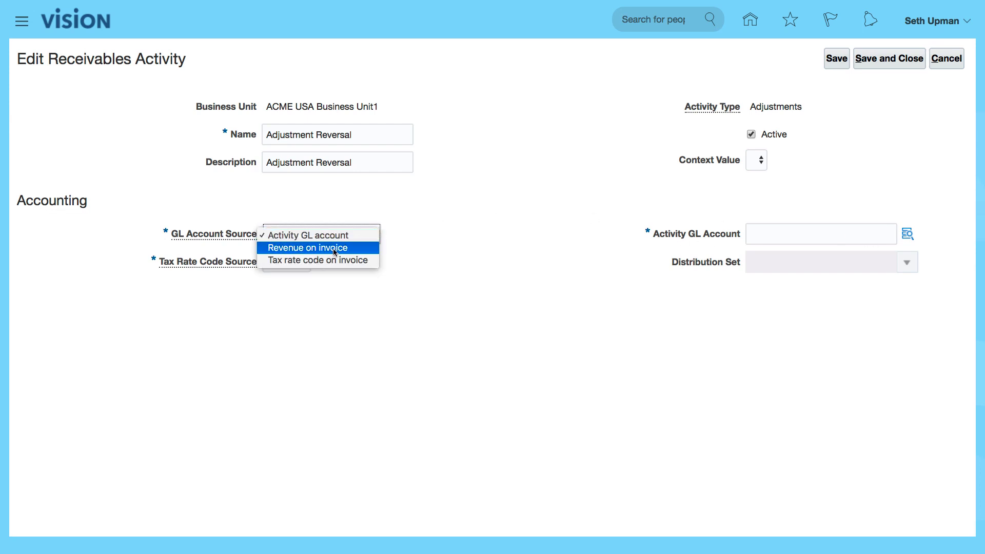
left_click(329, 248)
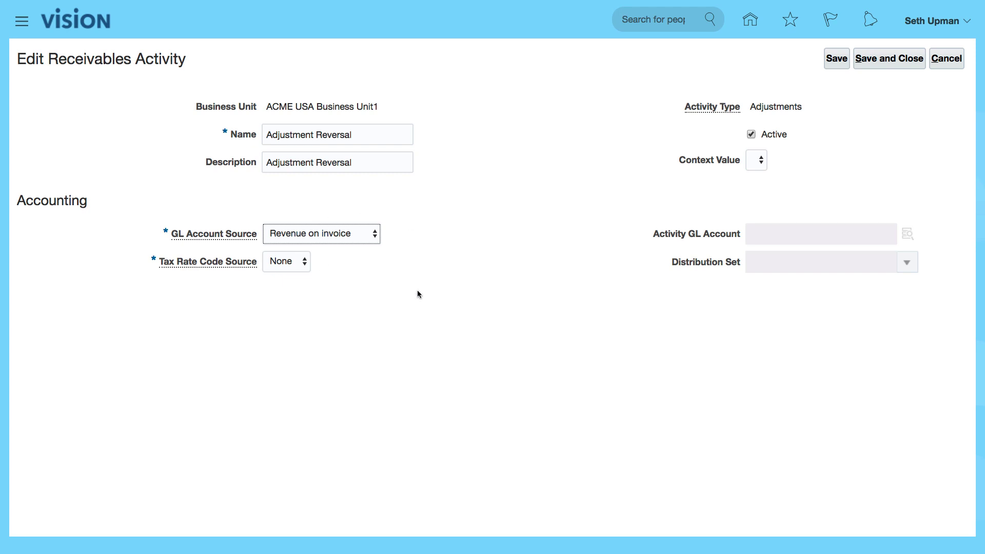
left_click(892, 60)
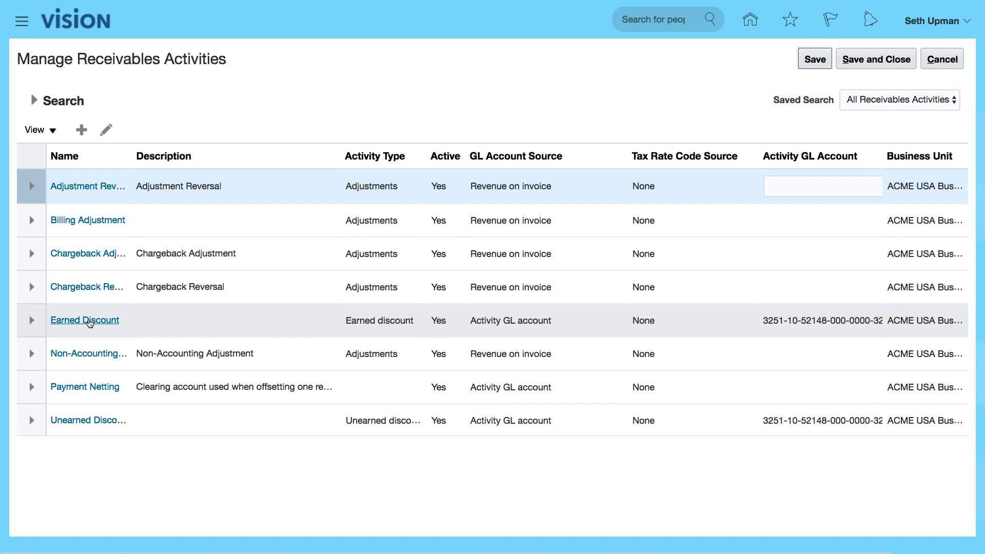
left_click(91, 323)
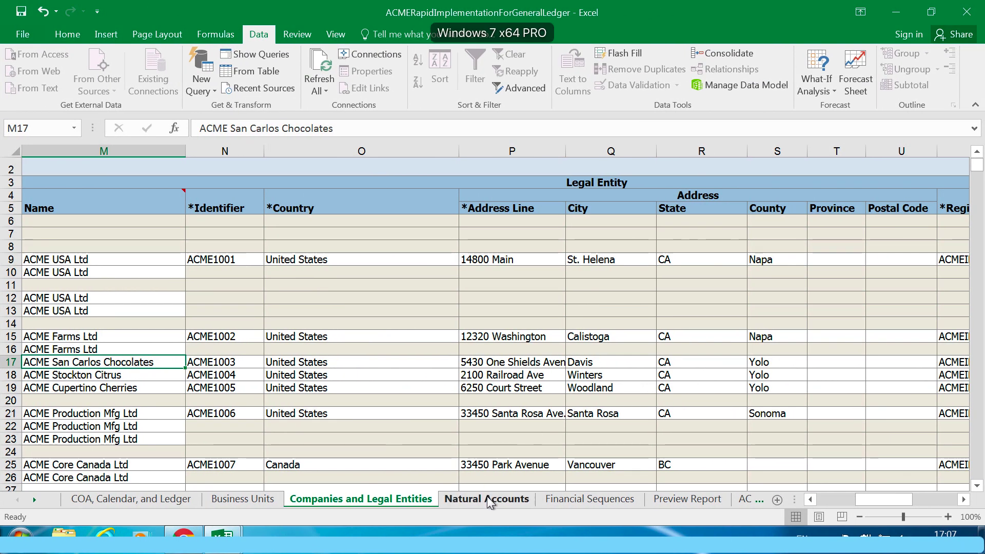
On the Natural Accounts sheet, confirm account 52148 Discounts Given of type Expense - Discounts Given.
left_click(487, 499)
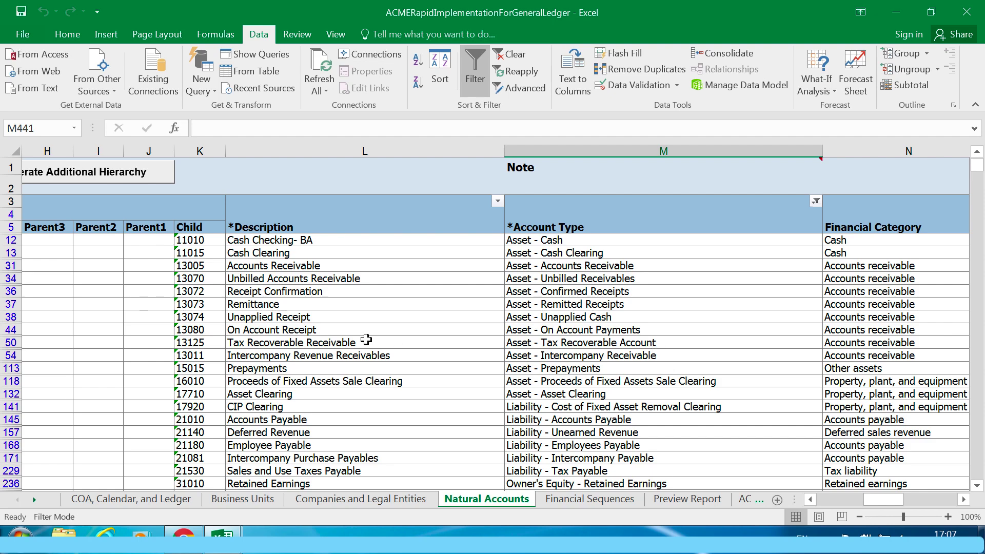
scroll(366, 339, "down", 2)
scroll(366, 339, "down", 3)
scroll(366, 340, "down", 2)
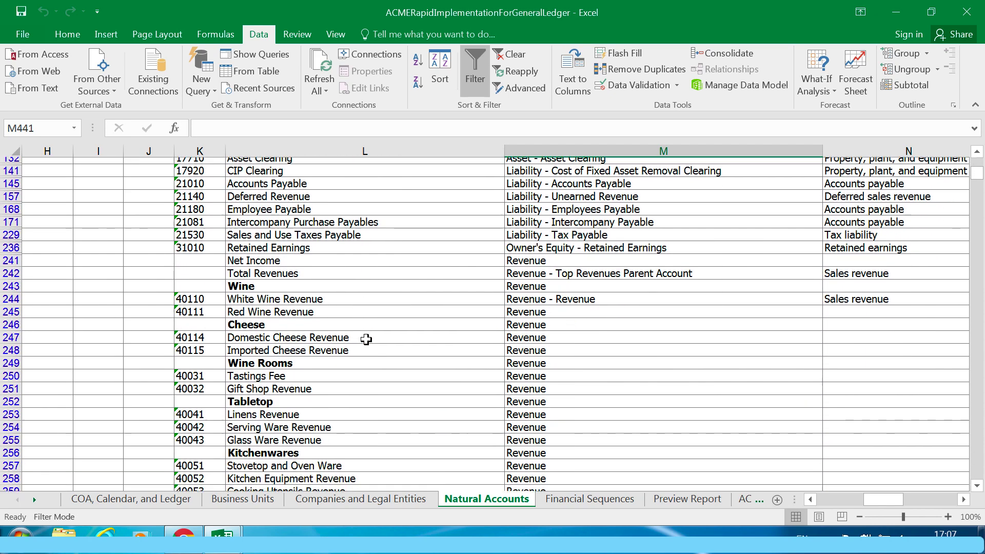
scroll(365, 339, "down", 2)
scroll(366, 340, "down", 2)
scroll(365, 339, "down", 5)
scroll(365, 339, "down", 4)
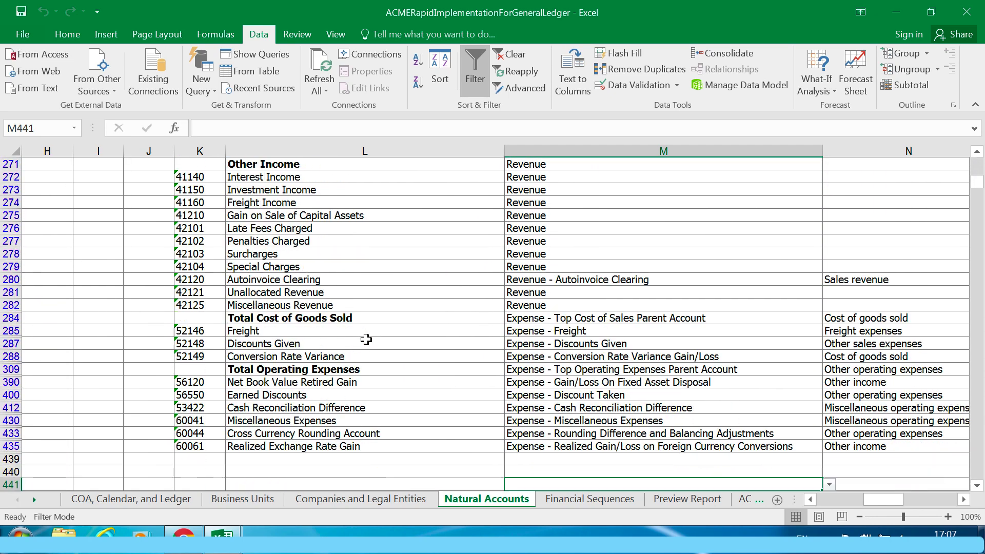
scroll(366, 339, "down", 3)
left_click(247, 269)
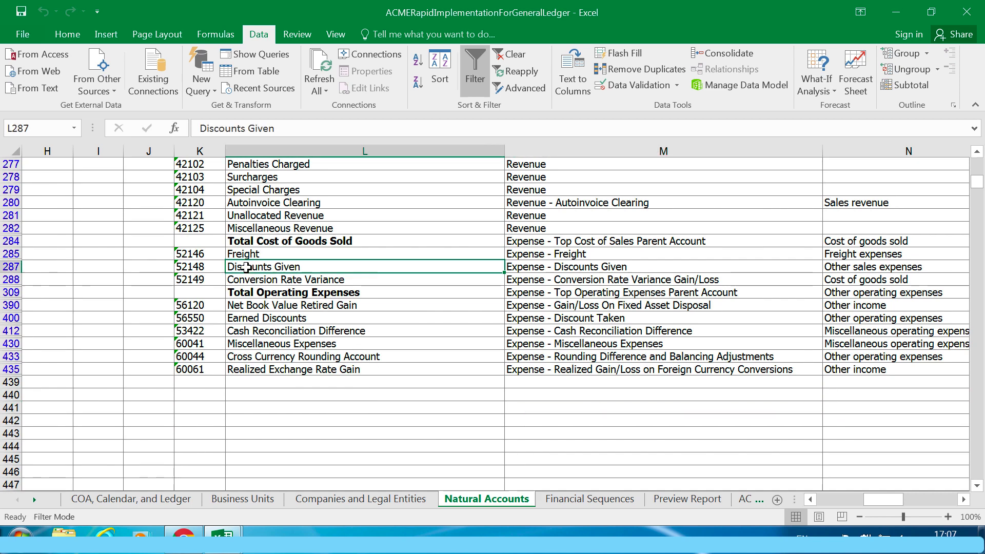
left_click(607, 267)
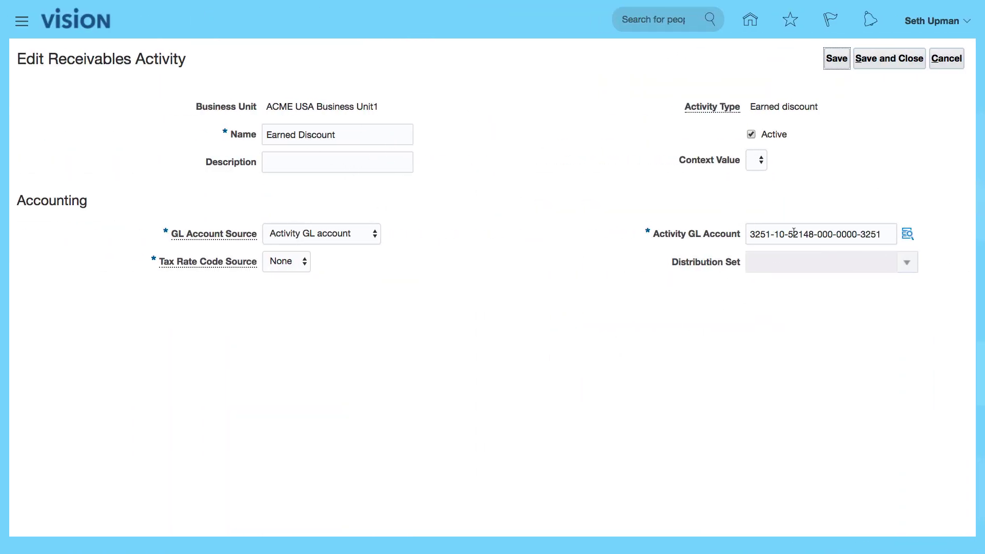
Cancel out of Earned Discount unchanged and close the activities list back to the Receivables tasks.
left_click(945, 59)
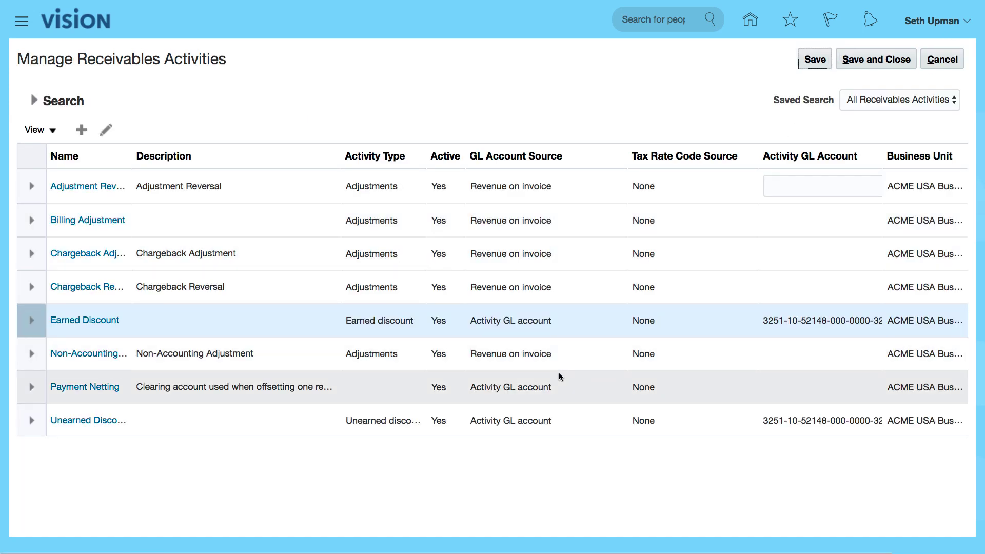
left_click(876, 59)
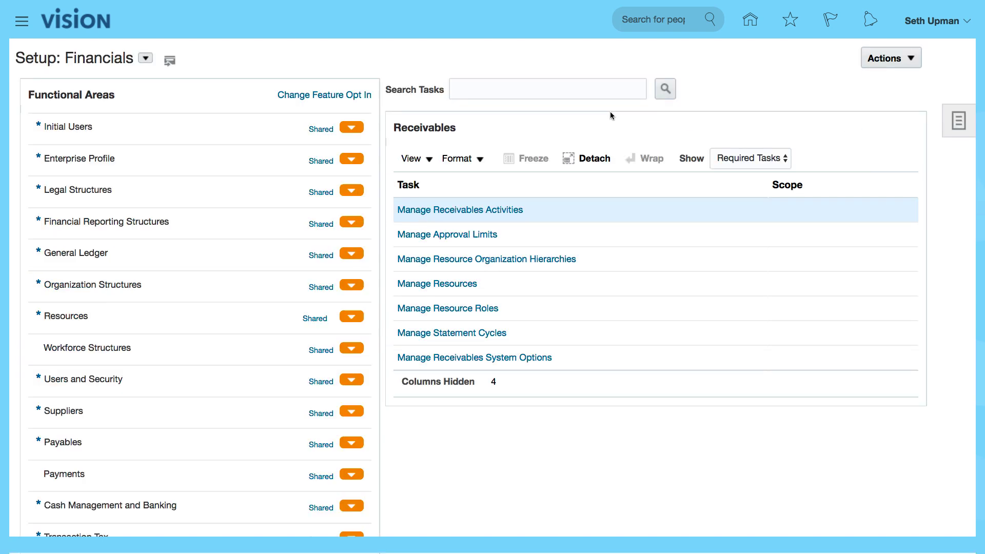